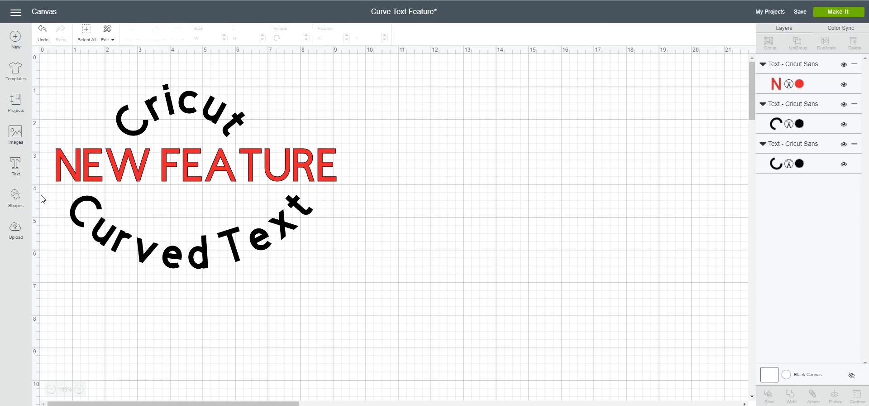
# Add a text object reading "Happy B irthday" and place it in the empty canvas area beside the existing design.
pyautogui.click(16, 169)
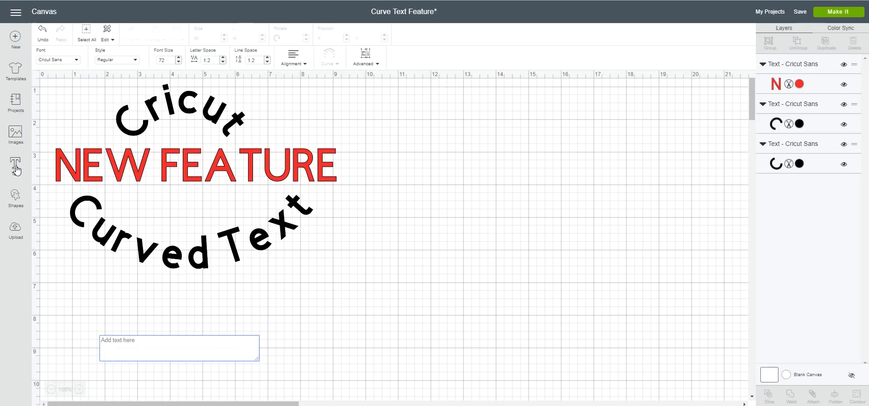
pyautogui.write('Happy')
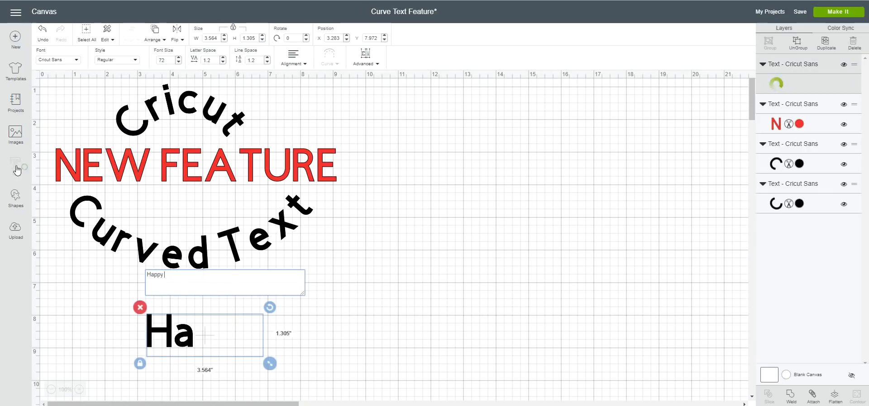
pyautogui.write(' B irthday')
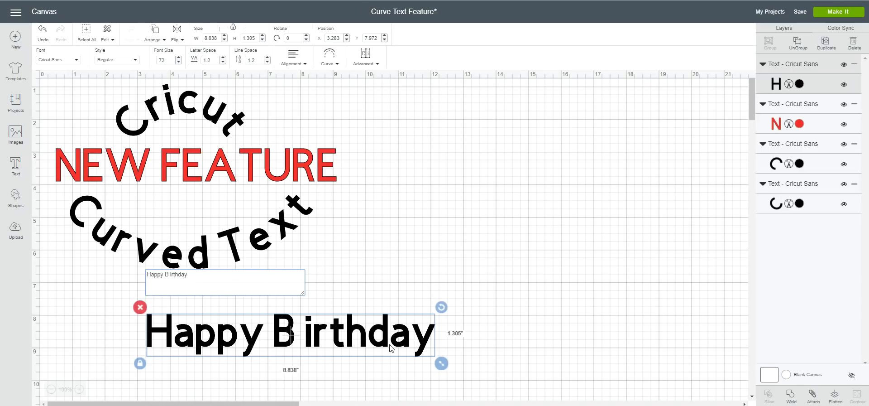
pyautogui.moveTo(353, 339); pyautogui.dragTo(611, 228)
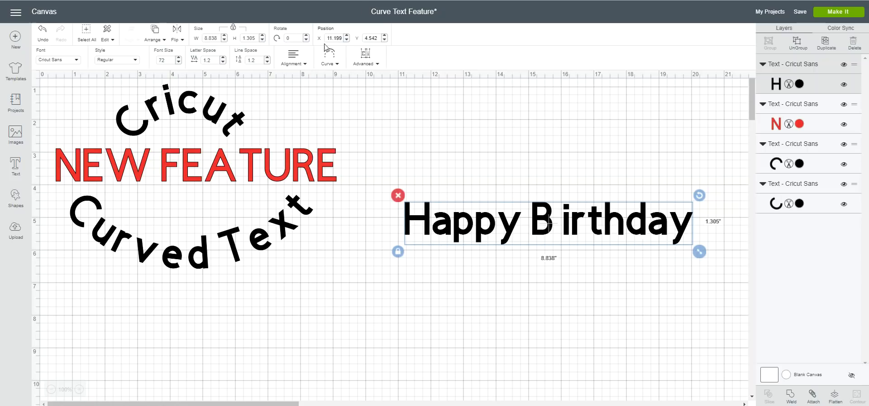
# Curve the single-line birthday text into an upward arch of diameter about 8.297 and move it below the existing design.
pyautogui.click(337, 67)
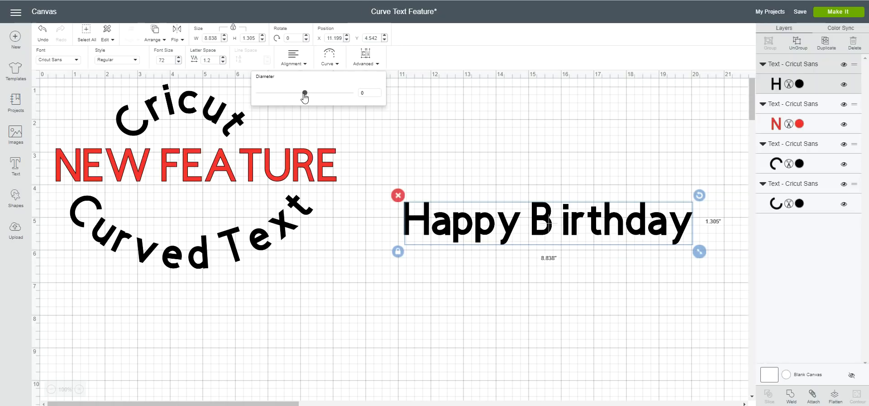
pyautogui.moveTo(305, 93)
pyautogui.mouseDown()
pyautogui.moveTo(360, 100)
pyautogui.moveTo(253, 94)
pyautogui.moveTo(304, 92)
pyautogui.mouseUp()
pyautogui.moveTo(494, 228); pyautogui.dragTo(495, 228)
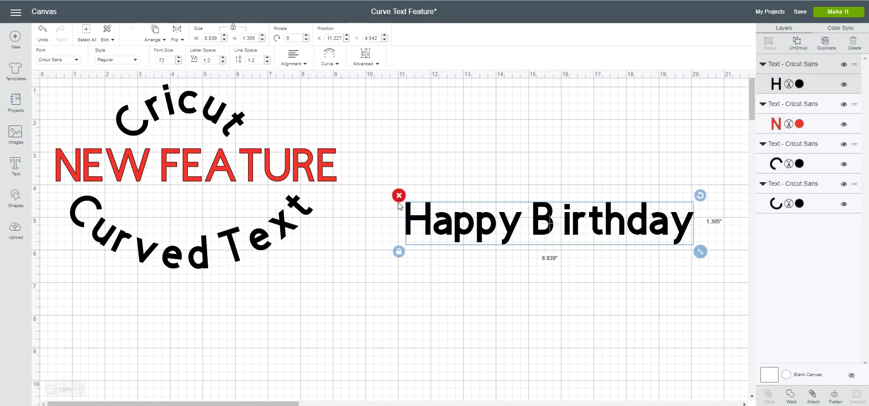
pyautogui.click(338, 66)
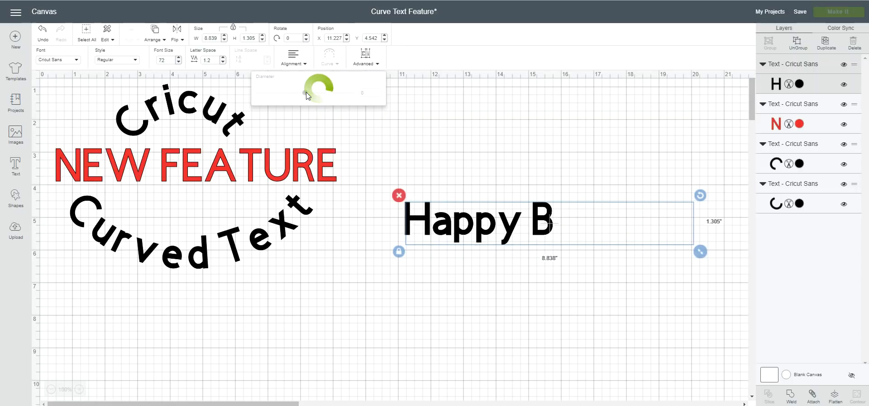
pyautogui.moveTo(304, 92); pyautogui.dragTo(336, 93)
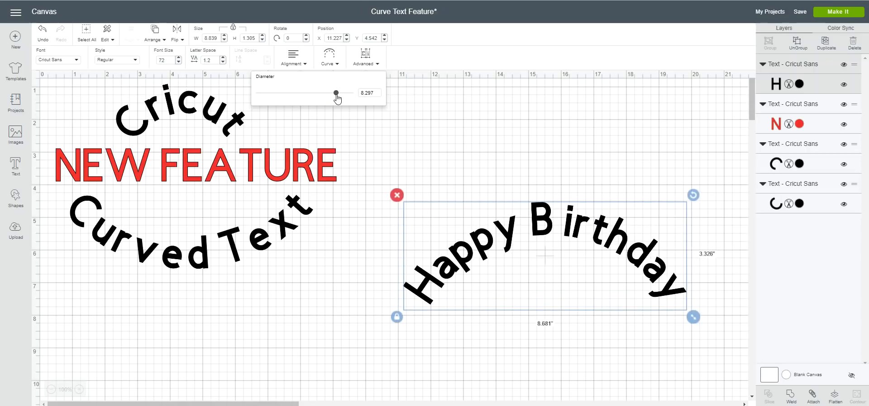
pyautogui.moveTo(566, 224); pyautogui.dragTo(210, 399)
pyautogui.click(468, 259)
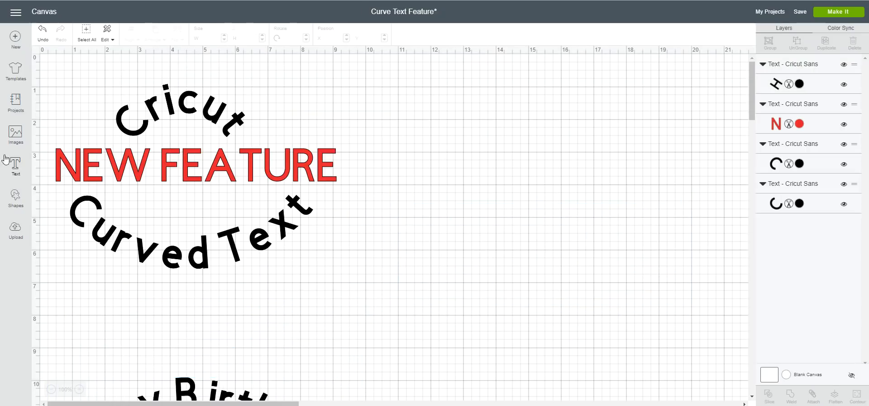
# Add a new text object with "Happy" on the first line and "Birthday" on the second.
pyautogui.click(16, 164)
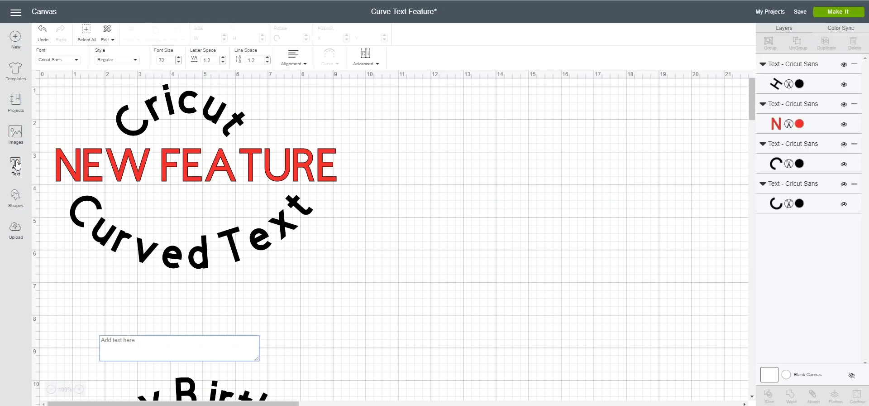
pyautogui.write('Happy')
pyautogui.press('Return')
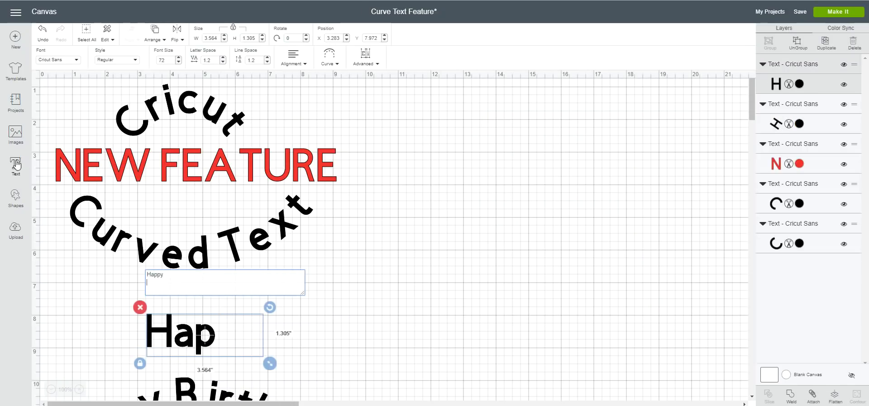
pyautogui.write('Birthday')
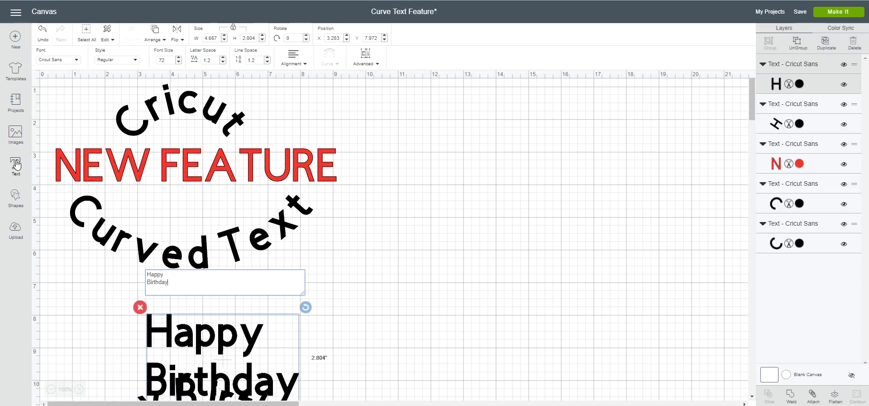
# Move the two-line text beside the existing design and enlarge it to about 8.055" wide by 4.841" high.
pyautogui.moveTo(190, 335); pyautogui.dragTo(486, 143)
pyautogui.moveTo(602, 230); pyautogui.dragTo(677, 314)
pyautogui.moveTo(497, 152); pyautogui.dragTo(461, 144)
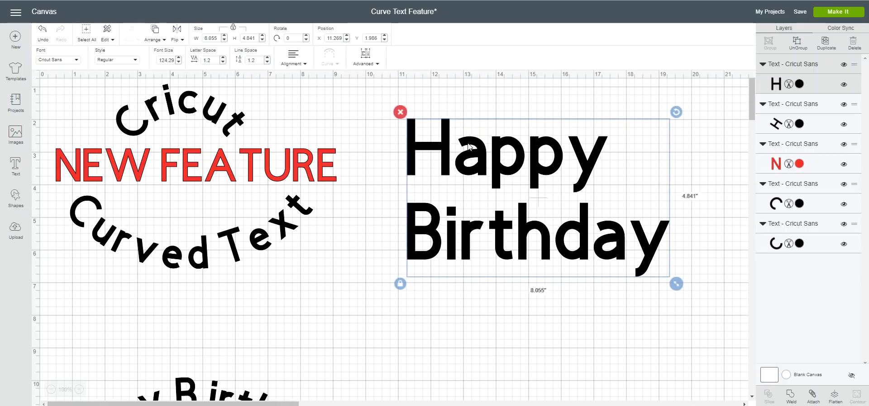
# Ungroup the two-line text to lines and move "Happy" and "Birthday" apart vertically.
pyautogui.click(379, 68)
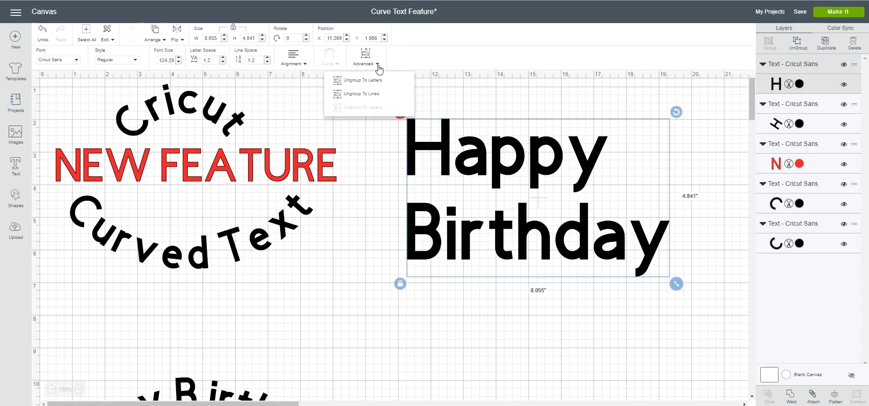
pyautogui.click(373, 94)
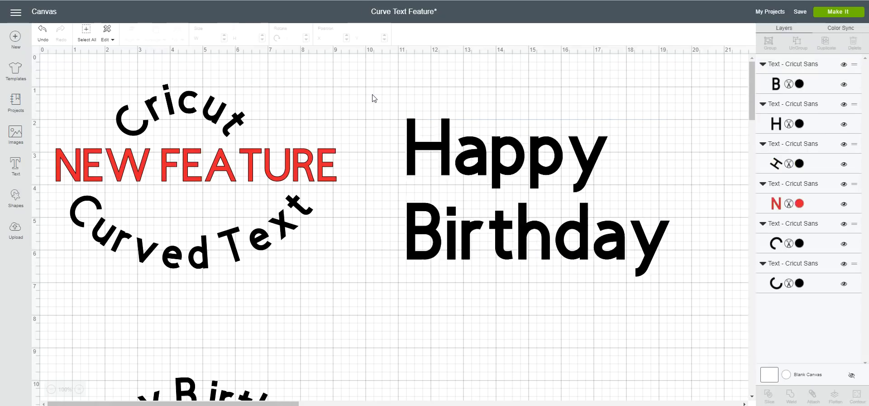
pyautogui.click(513, 151)
pyautogui.moveTo(512, 151); pyautogui.dragTo(507, 157)
pyautogui.moveTo(496, 246); pyautogui.dragTo(461, 326)
pyautogui.moveTo(520, 174); pyautogui.dragTo(540, 212)
pyautogui.moveTo(536, 313); pyautogui.dragTo(551, 316)
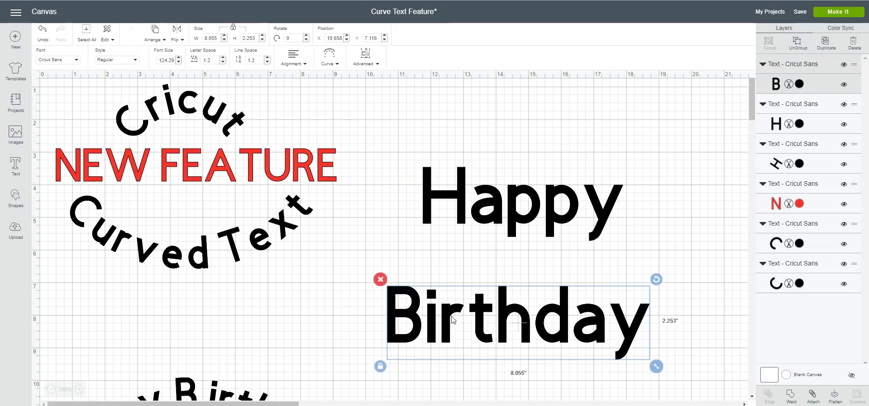
# Curve the large word "Happy" into an upward arch with a diameter of 7.462 and select that value for copying.
pyautogui.click(502, 213)
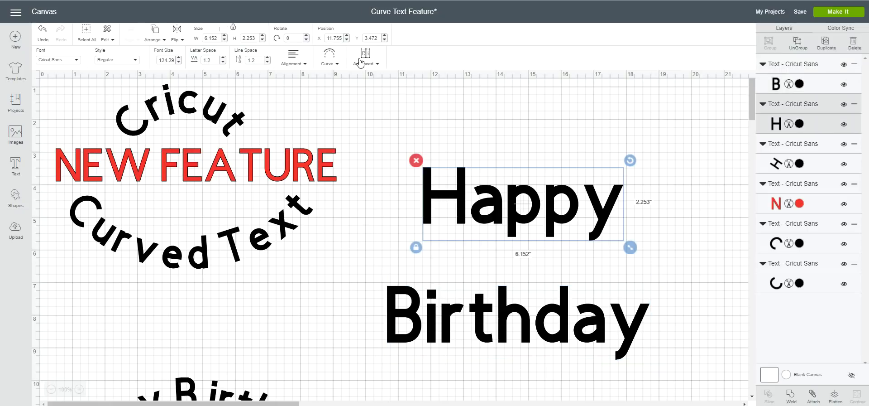
pyautogui.click(337, 67)
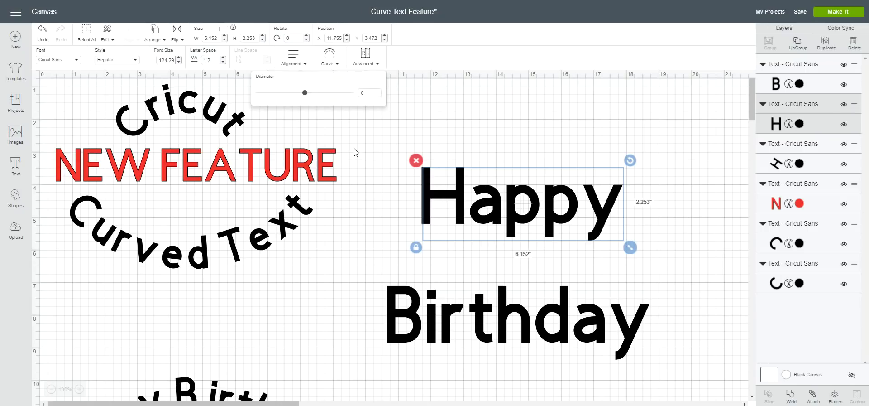
pyautogui.moveTo(305, 92); pyautogui.dragTo(337, 95)
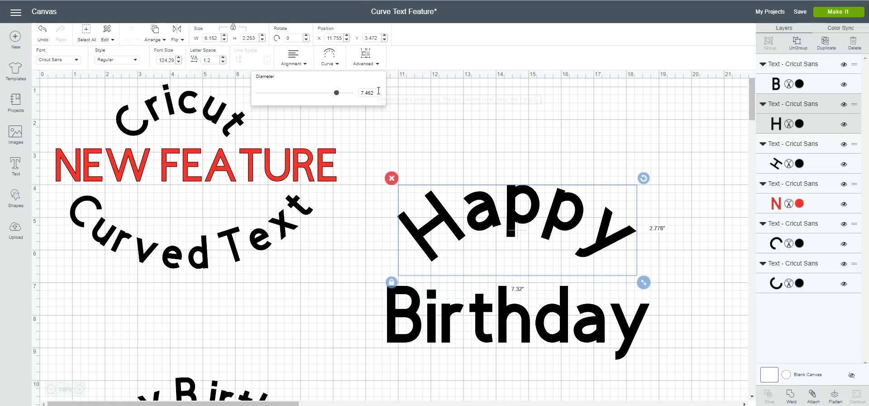
pyautogui.moveTo(376, 91); pyautogui.dragTo(363, 92)
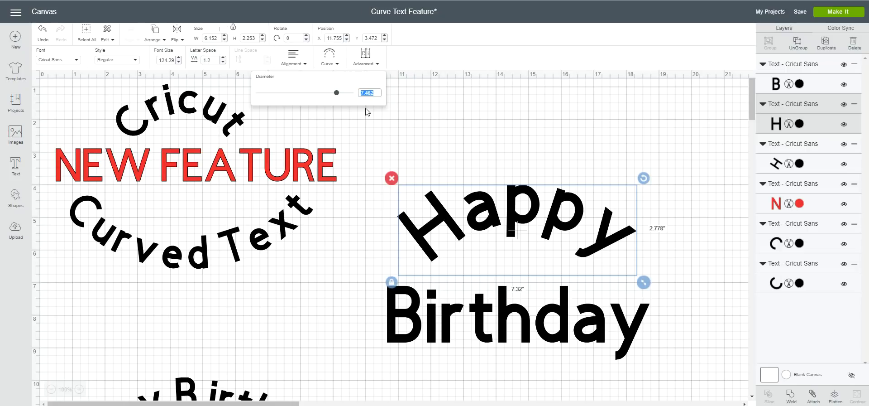
# Widen the gap between the words by moving "Happy" up to about y 1.614" and placing "Birthday" at about y 6.824".
pyautogui.click(544, 329)
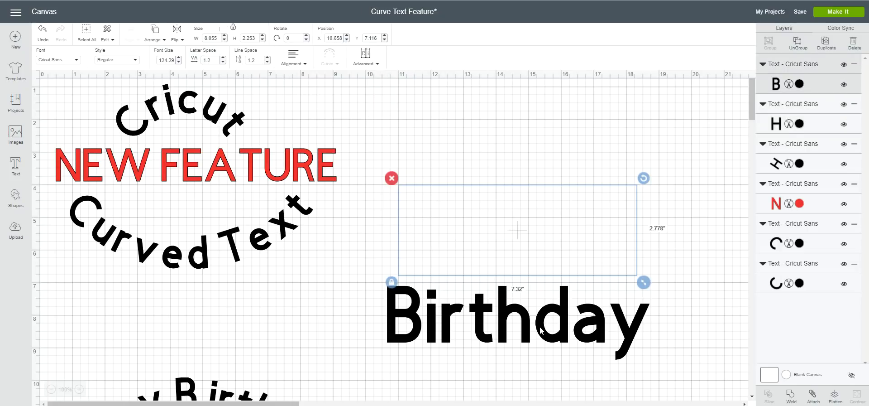
pyautogui.moveTo(537, 327); pyautogui.dragTo(539, 362)
pyautogui.moveTo(530, 208); pyautogui.dragTo(532, 129)
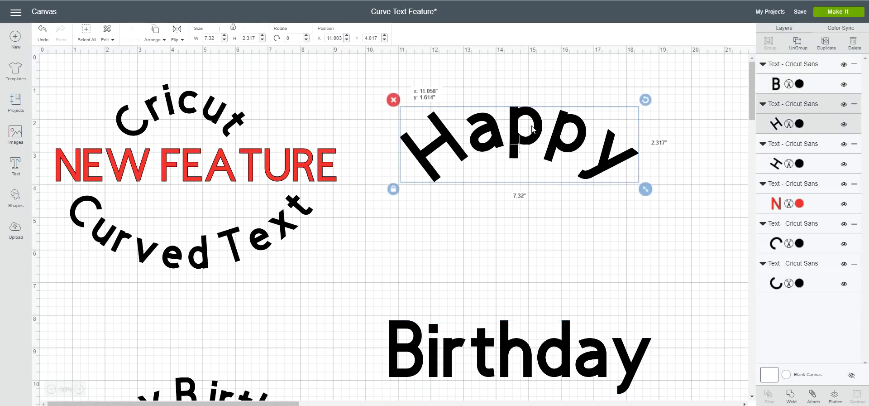
pyautogui.moveTo(533, 362); pyautogui.dragTo(540, 322)
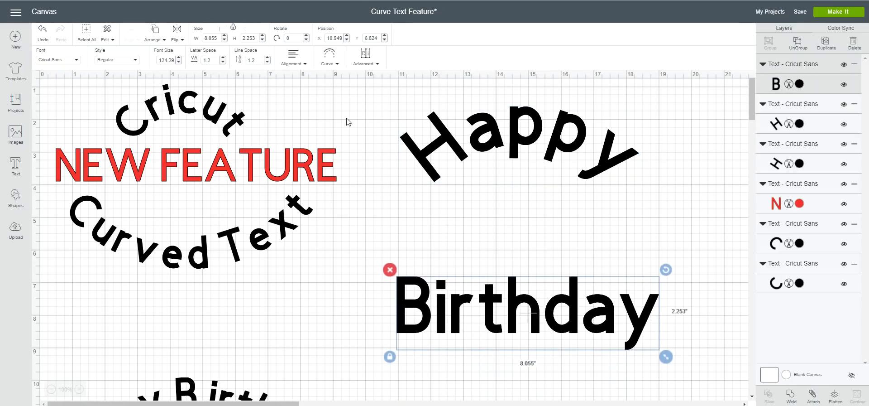
# Curve "Birthday" in the opposite direction with a diameter of -7.462 and move it further below "Happy".
pyautogui.click(338, 65)
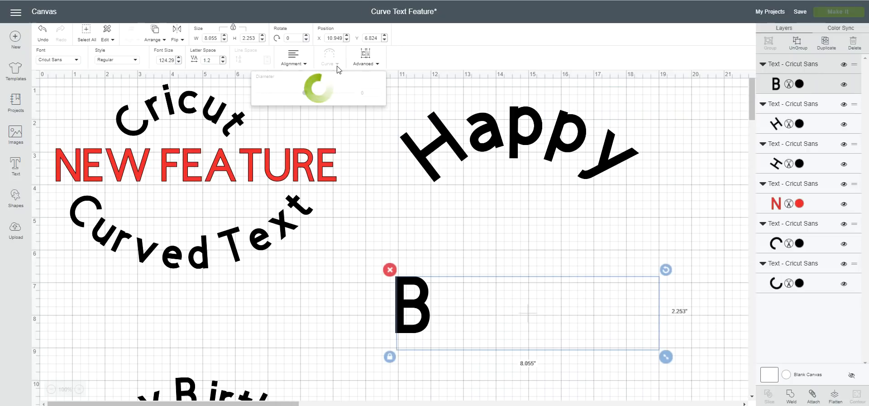
pyautogui.click(372, 94)
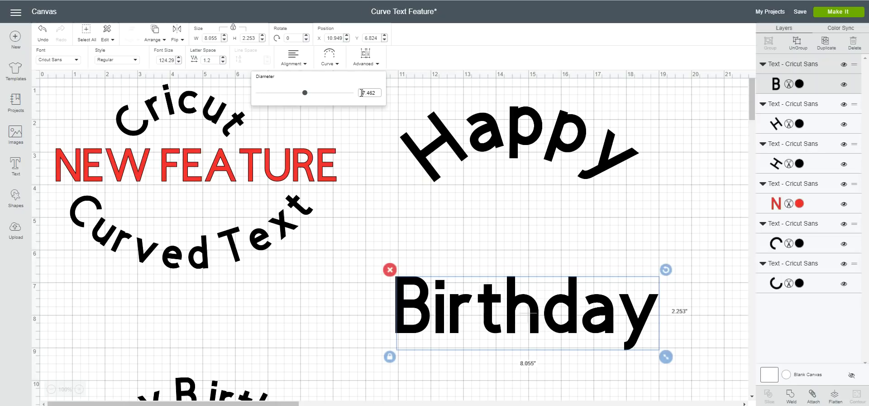
pyautogui.click(378, 93)
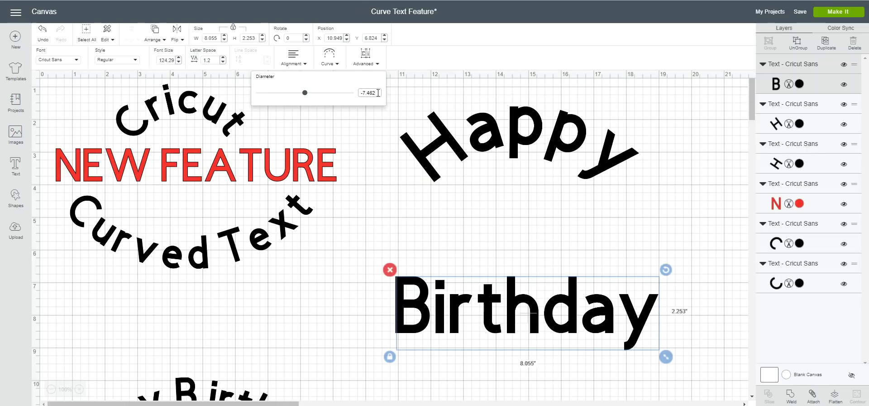
pyautogui.press('Return')
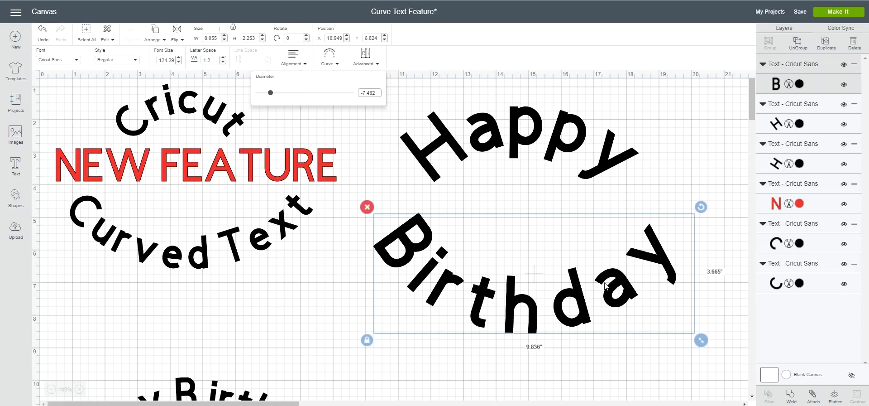
pyautogui.moveTo(521, 320); pyautogui.dragTo(496, 377)
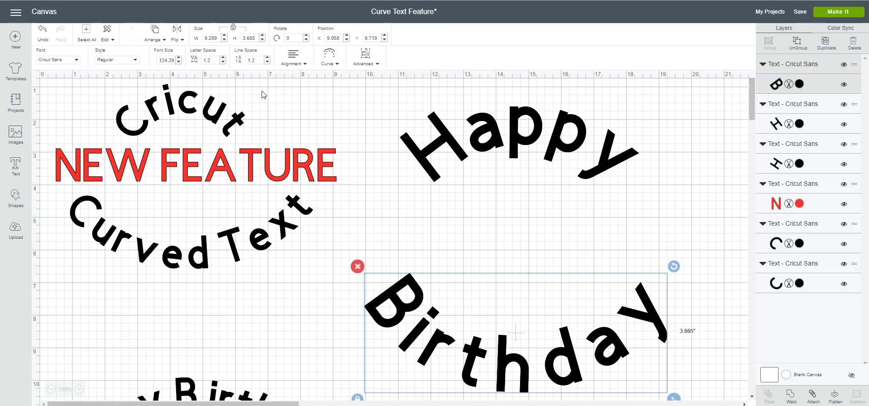
# Reduce the letter spacing of the curved "Birthday" to 0.7.
pyautogui.click(223, 62)
pyautogui.click(223, 62)
pyautogui.click(223, 63)
pyautogui.click(224, 63)
pyautogui.click(223, 62)
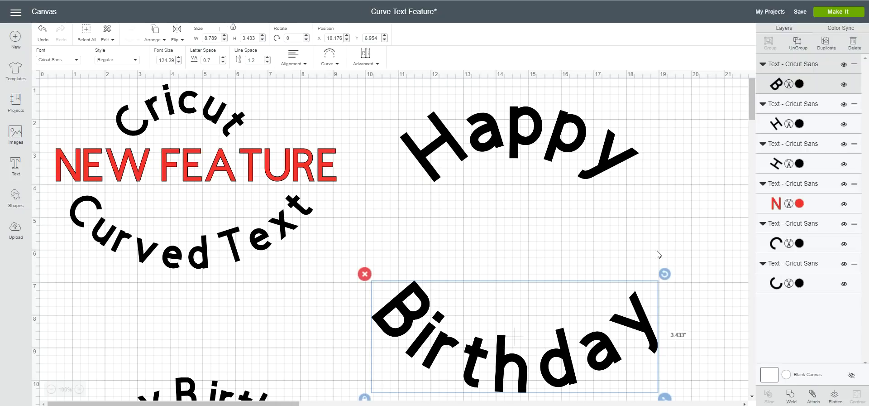
# Increase the letter spacing of the curved "Birthday" to 1.7.
pyautogui.click(223, 59)
pyautogui.click(223, 60)
pyautogui.click(223, 59)
pyautogui.click(223, 59)
pyautogui.click(223, 59)
pyautogui.click(223, 60)
pyautogui.click(223, 60)
pyautogui.click(224, 59)
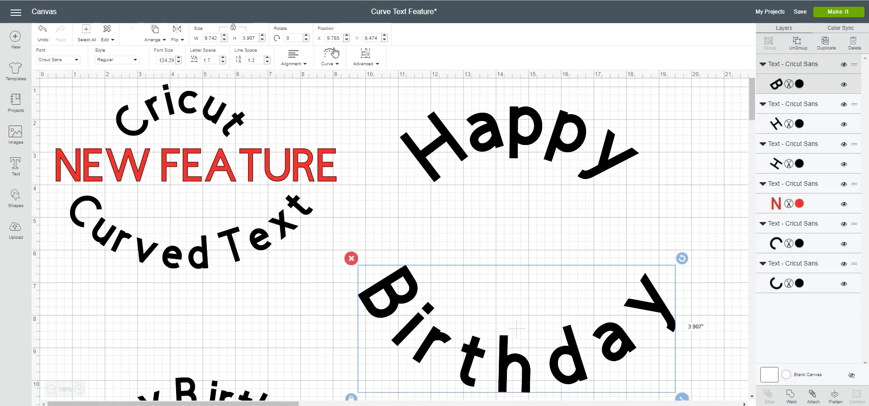
# Ungroup the curved "Birthday" to letters and move its "y" closer to the "a".
pyautogui.click(378, 66)
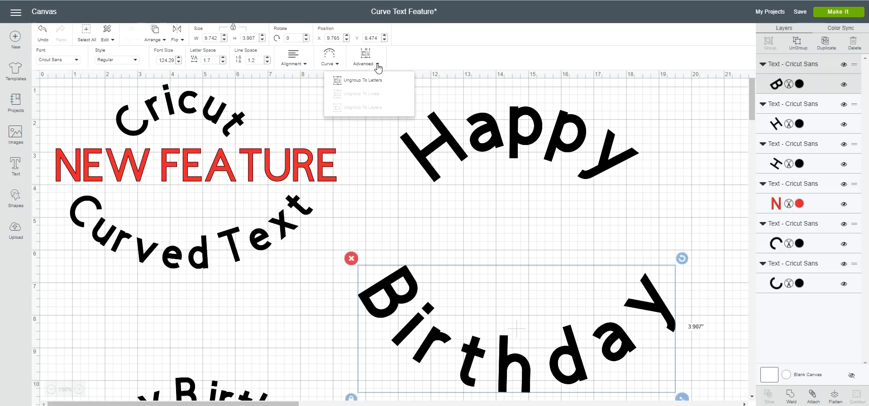
pyautogui.click(357, 83)
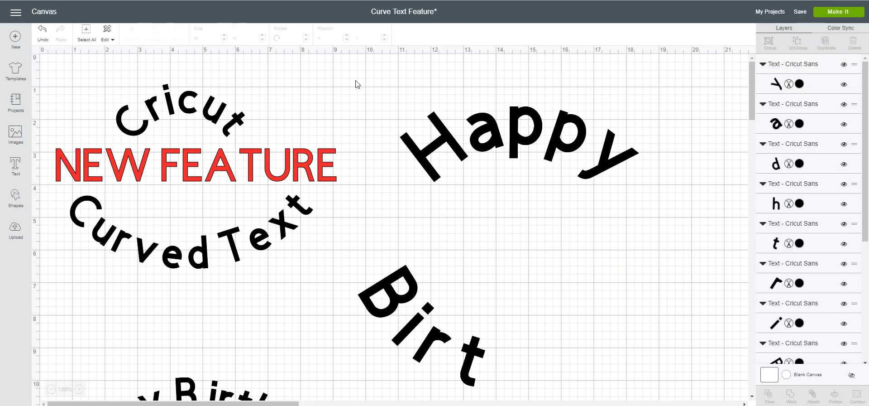
pyautogui.moveTo(659, 307); pyautogui.dragTo(650, 310)
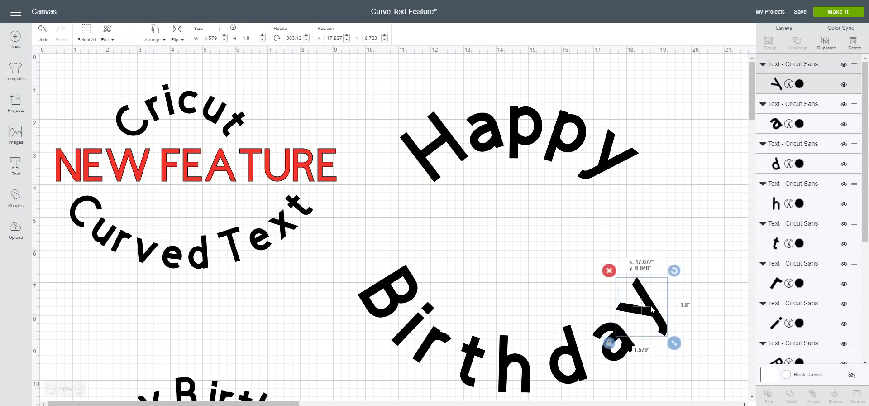
pyautogui.click(687, 235)
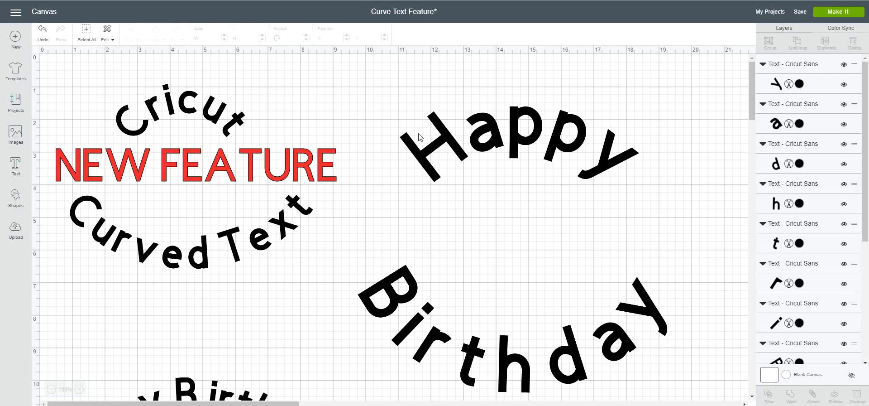
# Group the curved "Happy" with all the "Birthday" letters and move the group down to clear the space beside "NEW FEATURE".
pyautogui.click(415, 280)
pyautogui.click(447, 247)
pyautogui.moveTo(365, 85); pyautogui.dragTo(684, 398)
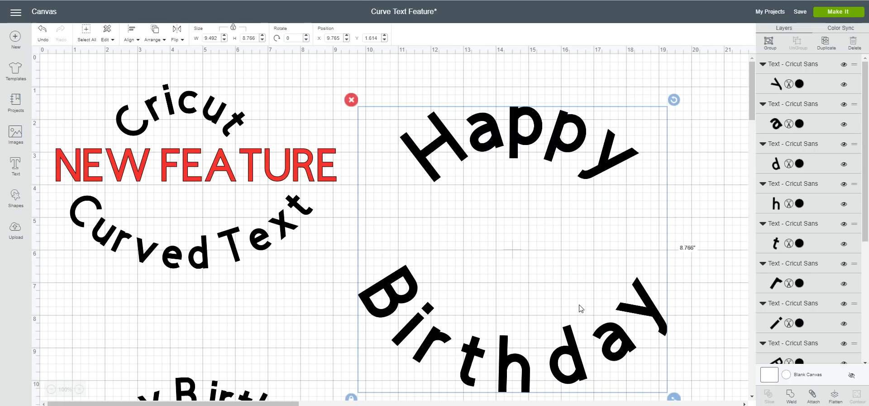
pyautogui.click(768, 43)
pyautogui.moveTo(578, 351); pyautogui.dragTo(598, 340)
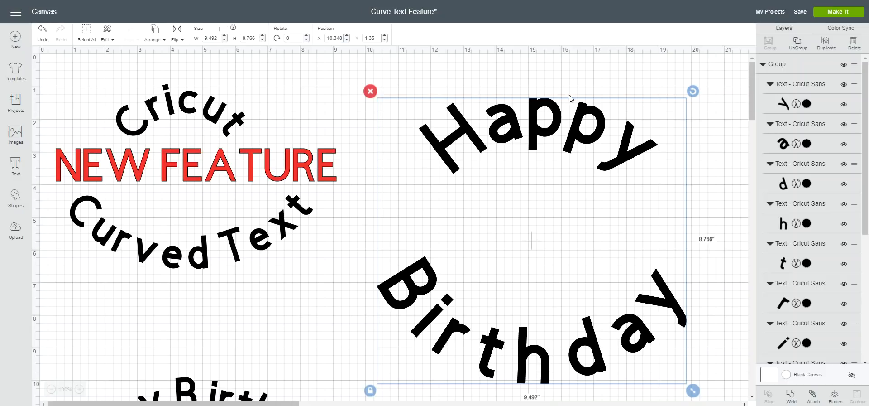
pyautogui.moveTo(551, 126); pyautogui.dragTo(513, 396)
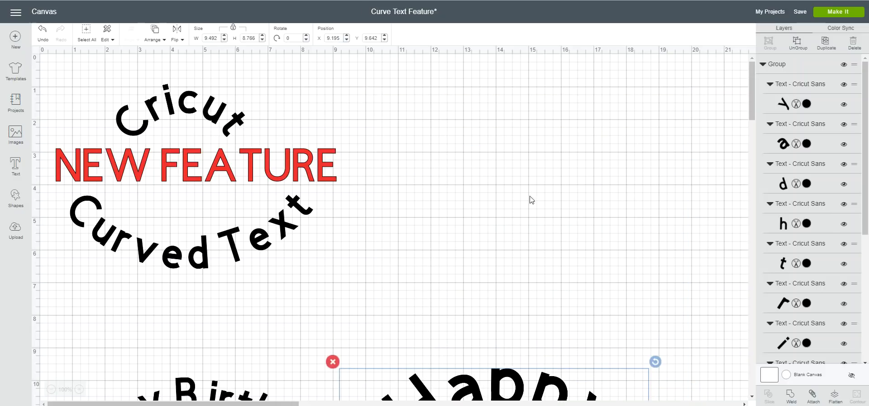
# Add a new text object reading "Happy Day".
pyautogui.click(11, 163)
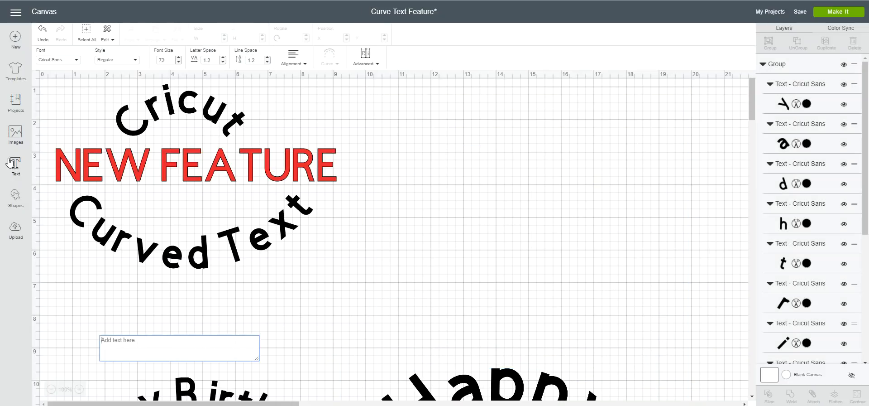
pyautogui.write('Hapy')
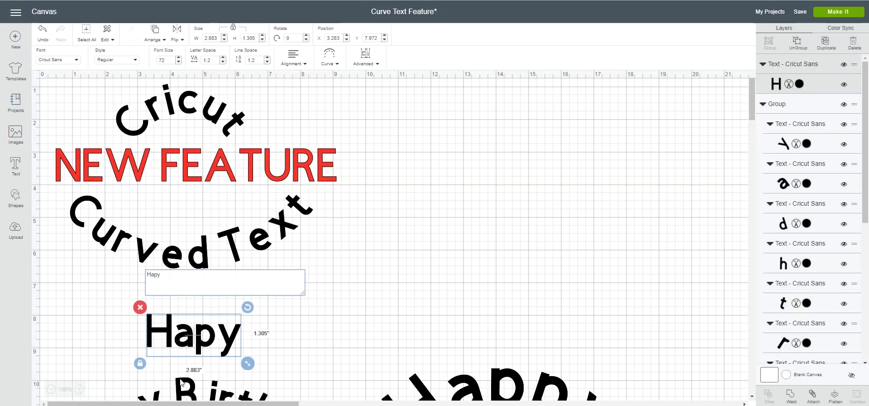
pyautogui.press('BackSpace')
pyautogui.write('py Day')
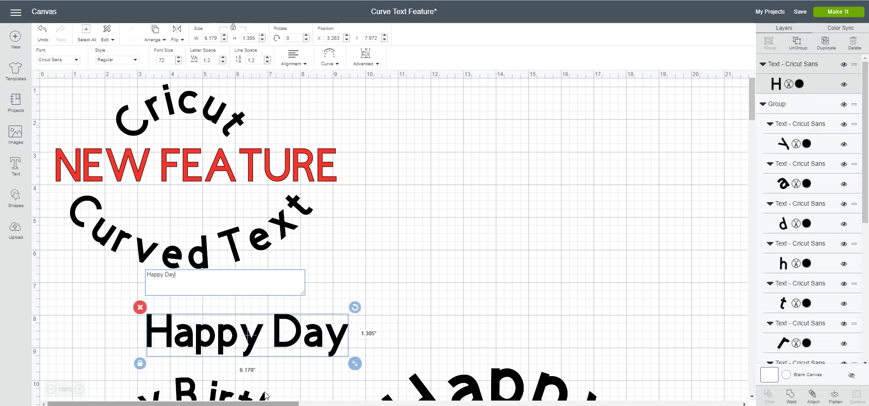
# Move "Happy Day" into the empty area beside "NEW FEATURE" and enlarge it to about 7.53 inches wide.
pyautogui.moveTo(238, 334); pyautogui.dragTo(578, 184)
pyautogui.moveTo(313, 334)
pyautogui.mouseDown()
pyautogui.moveTo(459, 310)
pyautogui.moveTo(300, 338)
pyautogui.moveTo(308, 331)
pyautogui.mouseUp()
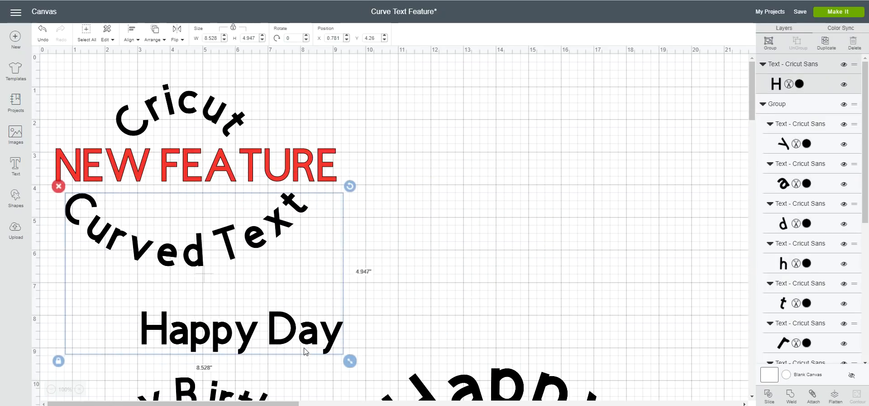
pyautogui.click(304, 348)
pyautogui.click(148, 325)
pyautogui.moveTo(250, 333); pyautogui.dragTo(555, 171)
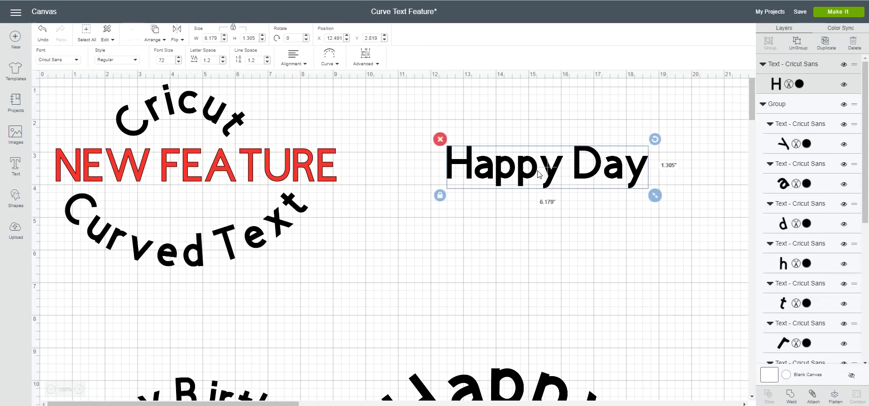
pyautogui.moveTo(655, 195); pyautogui.dragTo(699, 204)
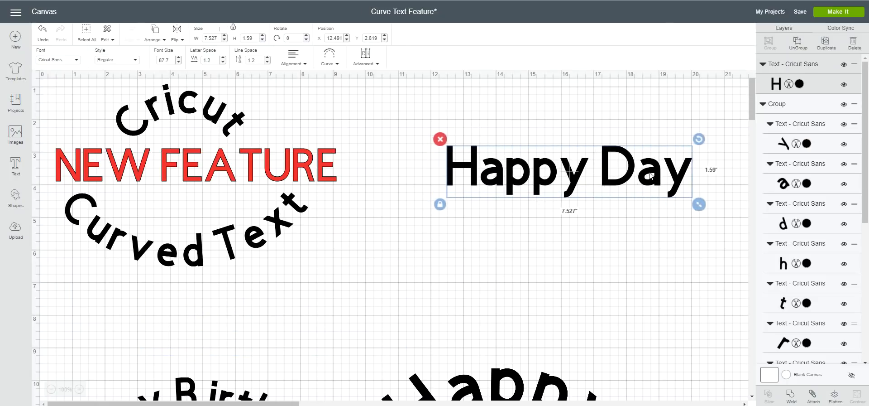
pyautogui.moveTo(650, 175); pyautogui.dragTo(634, 213)
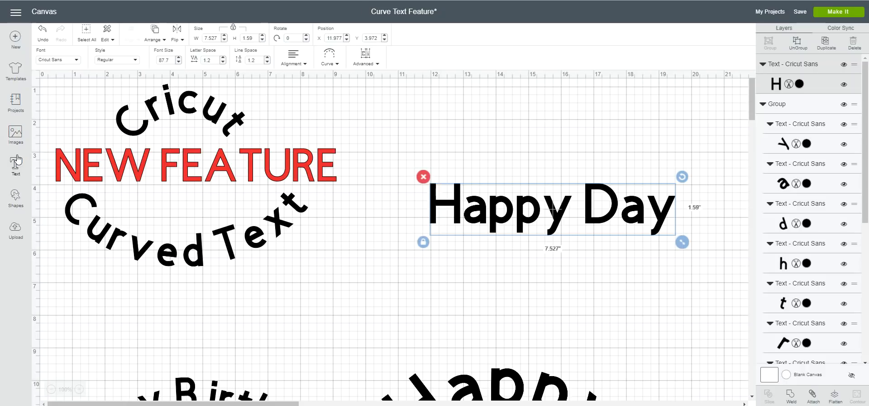
# Change the font of "Happy Day" to the system font Grand Hotel.
pyautogui.click(76, 62)
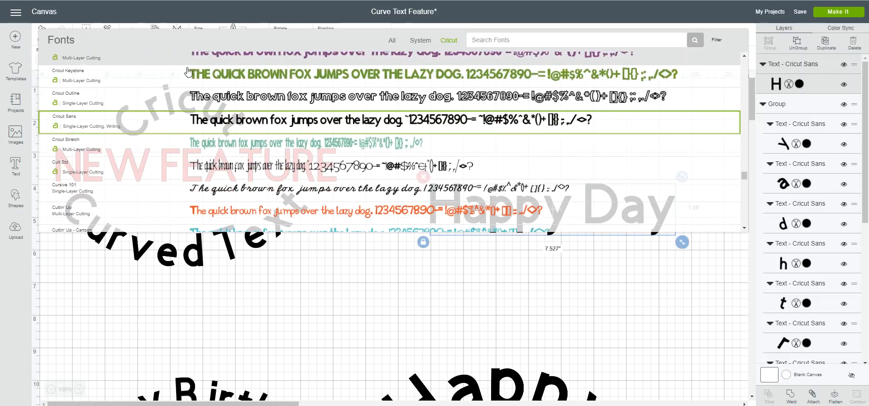
pyautogui.click(422, 41)
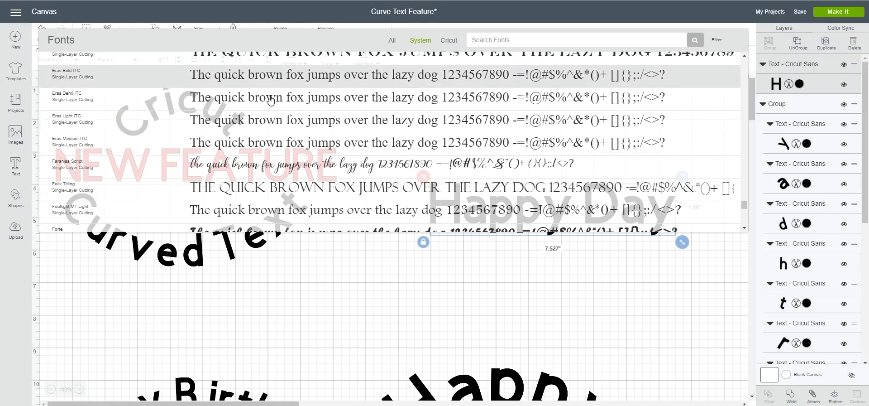
pyautogui.scroll(-5, 151, 153)
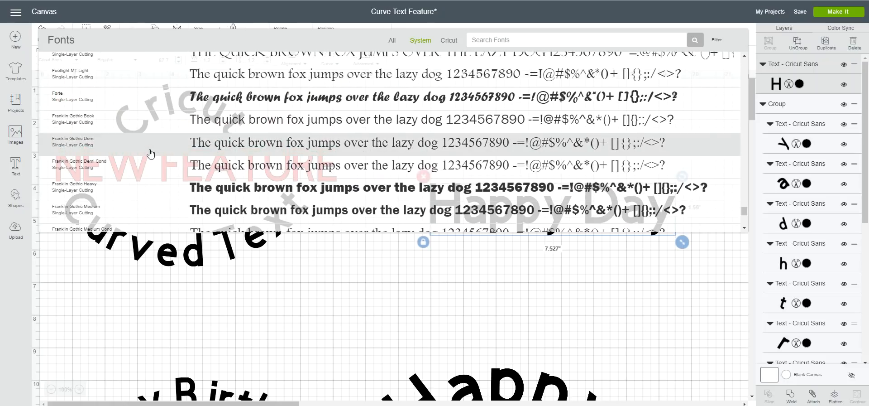
pyautogui.scroll(-2, 151, 153)
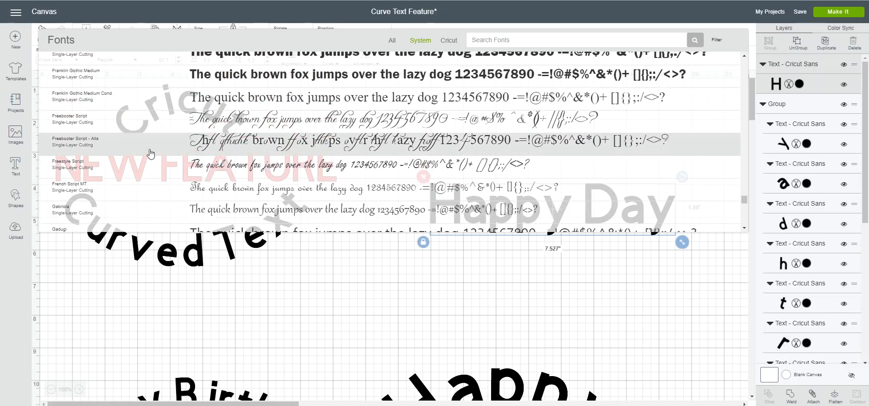
pyautogui.scroll(-1, 151, 154)
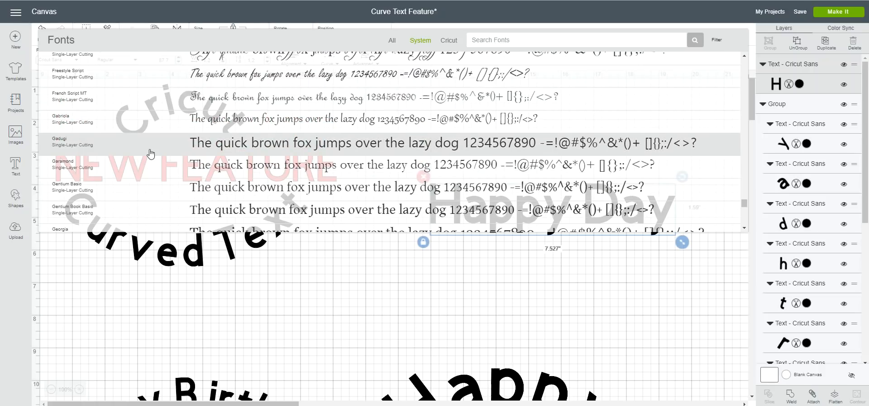
pyautogui.scroll(-2, 150, 154)
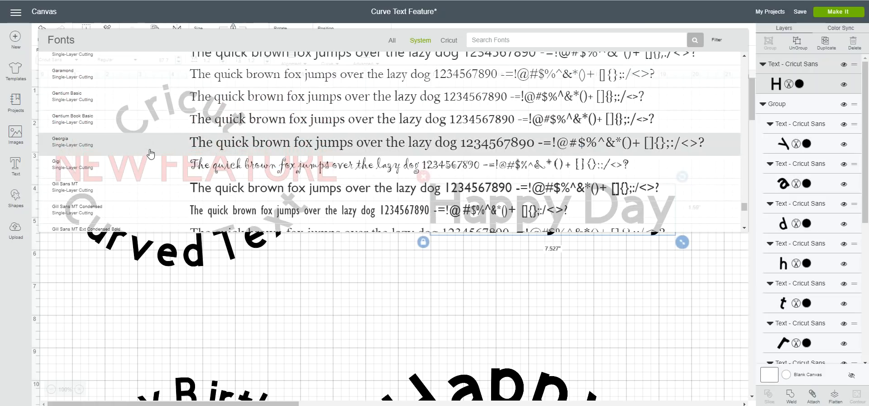
pyautogui.scroll(-1, 151, 153)
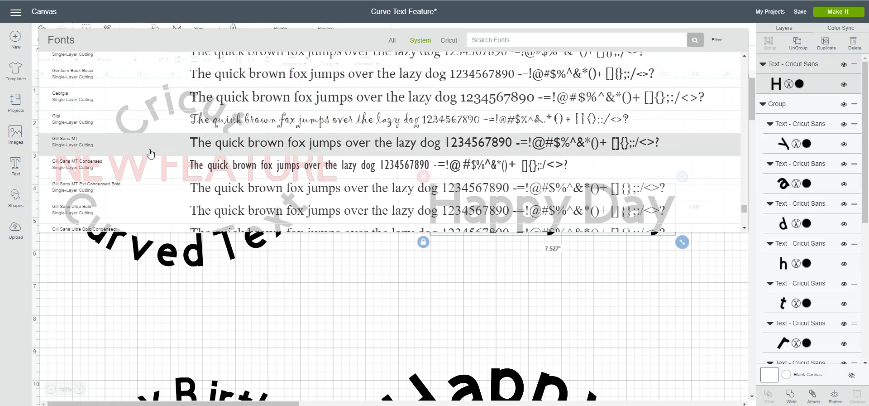
pyautogui.scroll(-3, 151, 154)
pyautogui.scroll(-1, 151, 153)
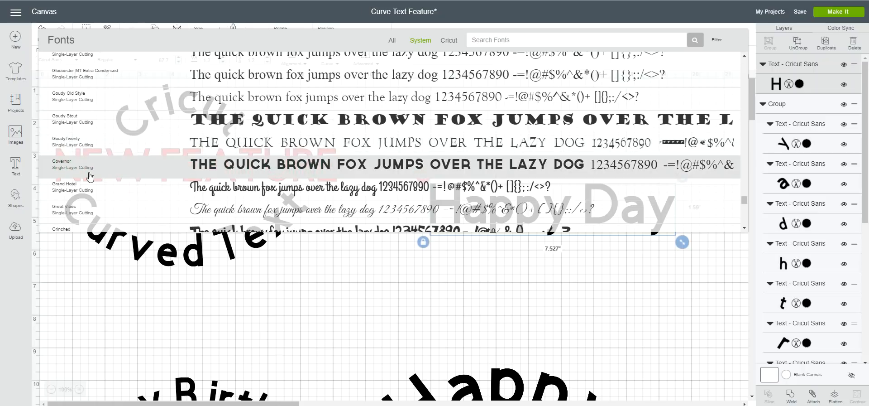
pyautogui.click(73, 188)
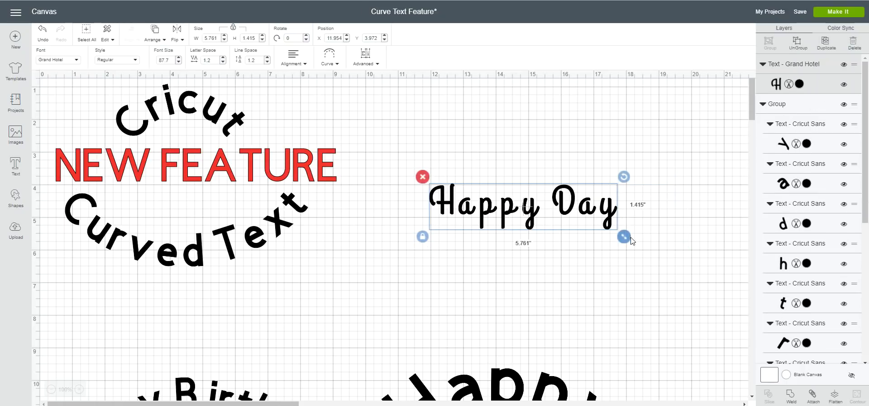
# Enlarge "Happy Day" to about 8.68 inches wide and curve it upward with a diameter of 9.6.
pyautogui.moveTo(626, 237); pyautogui.dragTo(721, 260)
pyautogui.moveTo(652, 228); pyautogui.dragTo(621, 203)
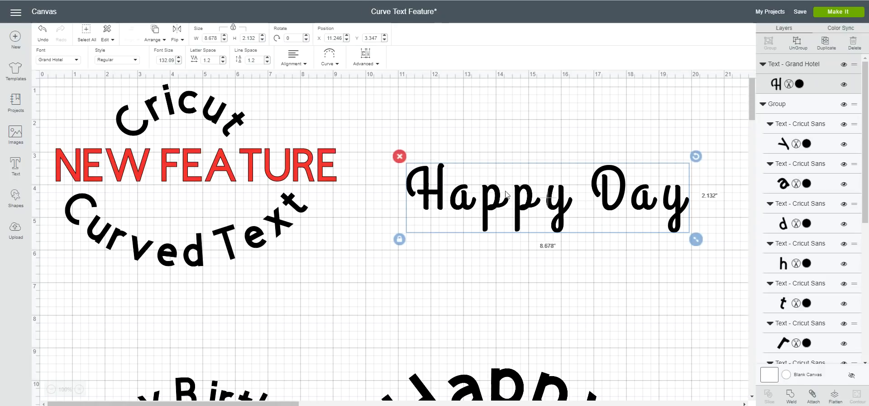
pyautogui.click(334, 63)
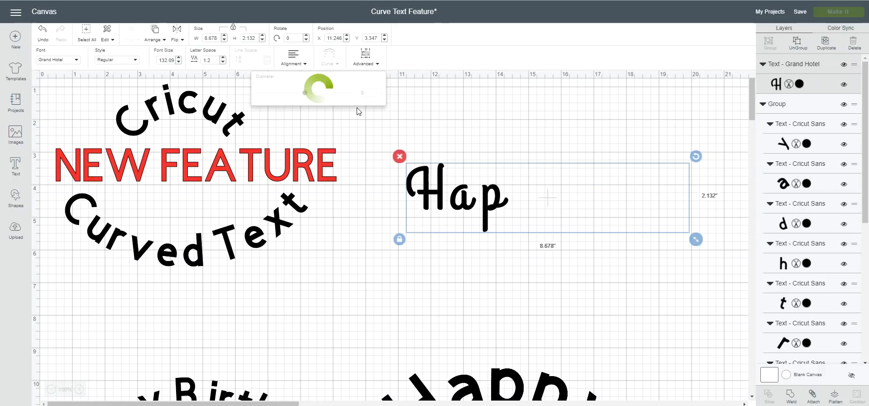
pyautogui.moveTo(305, 93); pyautogui.dragTo(338, 92)
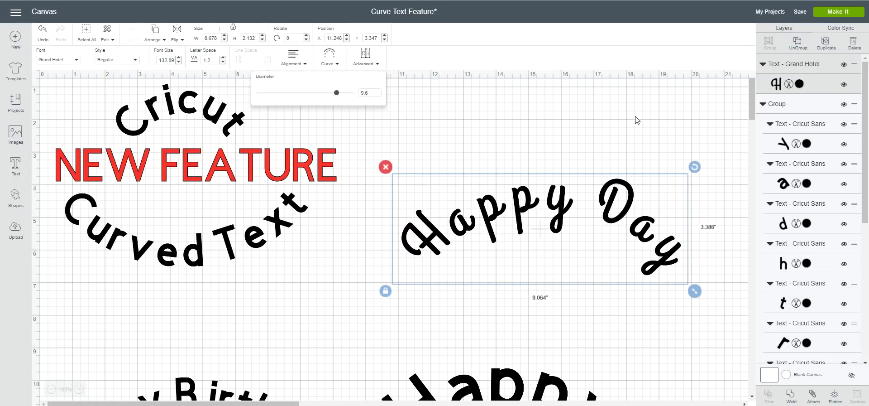
pyautogui.click(624, 121)
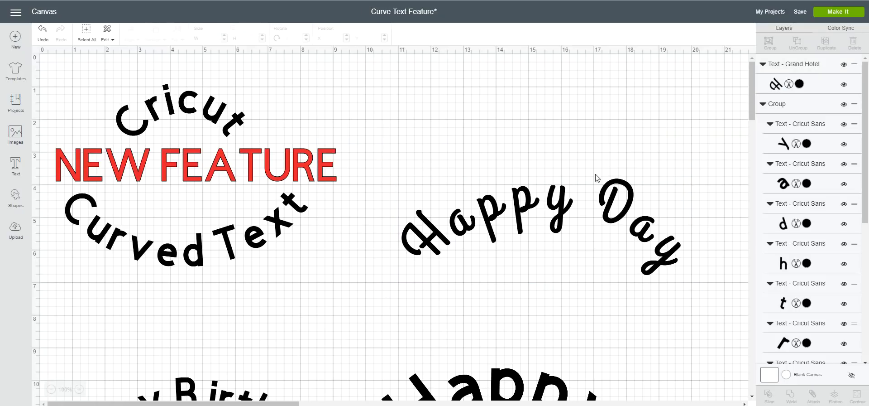
# Move the grouped "Happy Birthday" back up beside "NEW FEATURE" and delete the curved "Happy Day" text.
pyautogui.moveTo(552, 208); pyautogui.dragTo(555, 168)
pyautogui.moveTo(528, 386); pyautogui.dragTo(584, 131)
pyautogui.click(538, 144)
pyautogui.click(401, 105)
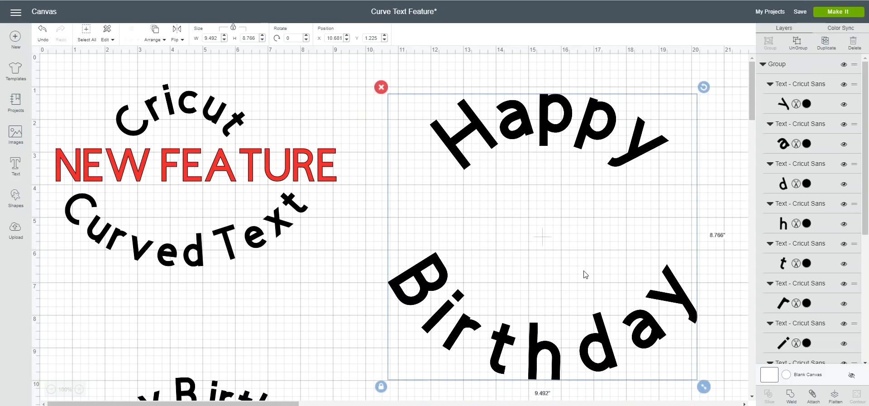
# Ungroup "Happy Birthday" into the curved "Happy" and the separate "Birthday" letters.
pyautogui.click(586, 274)
pyautogui.click(634, 123)
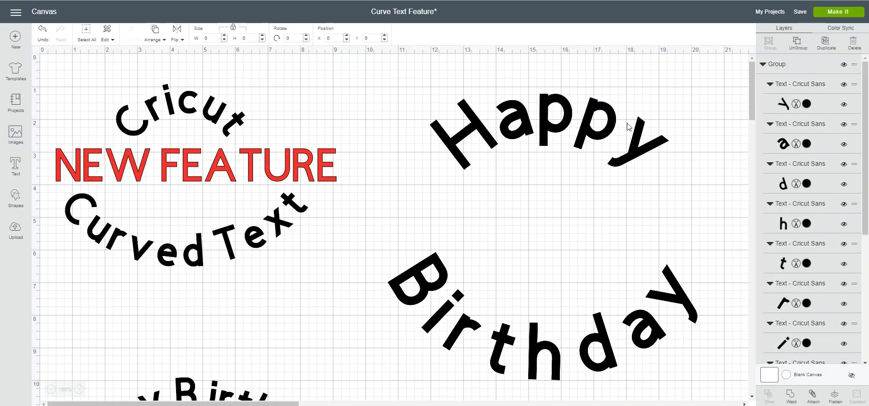
pyautogui.click(797, 44)
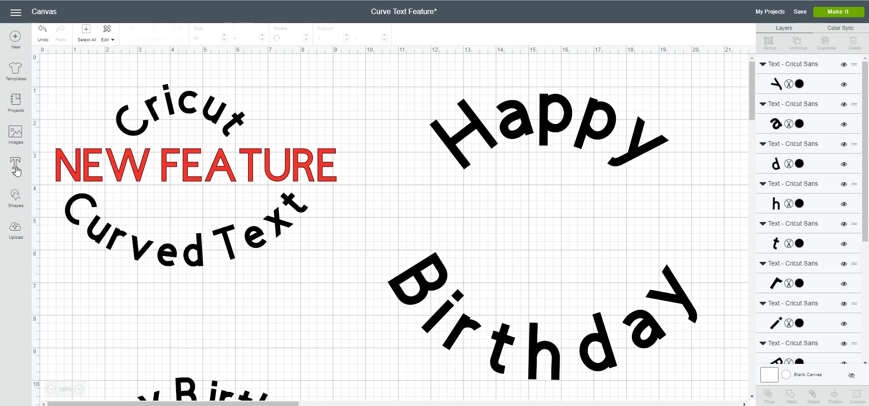
# Search the image library for "birthday cake" and insert the chocolate layer cake with three candles on a teal plate.
pyautogui.click(15, 138)
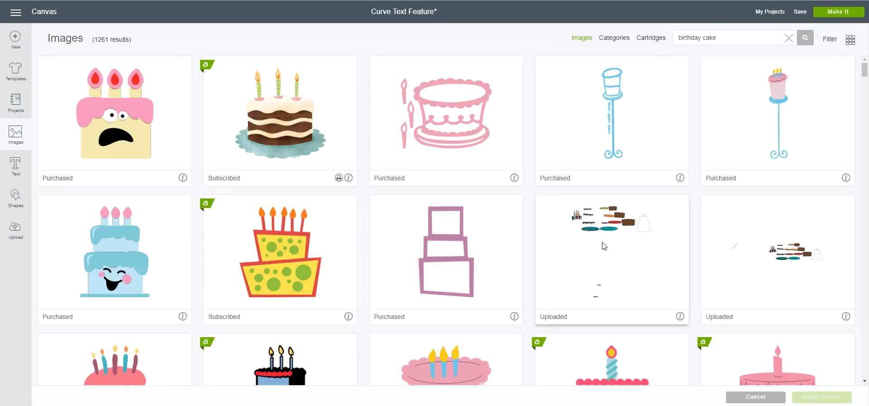
pyautogui.click(289, 128)
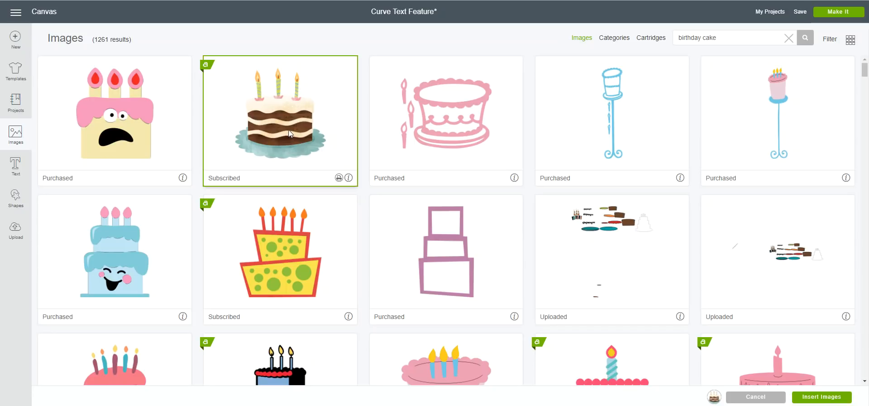
pyautogui.click(828, 397)
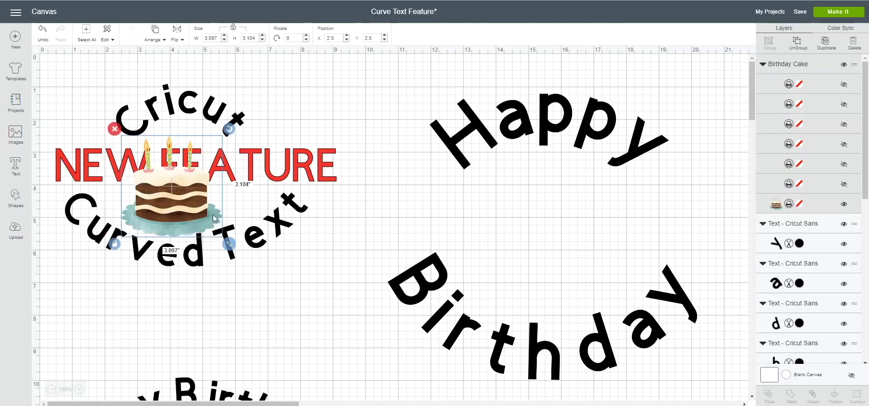
# Place the cake between "Happy" and "Birthday" and resize it to about 4.46 inches wide.
pyautogui.moveTo(183, 202); pyautogui.dragTo(553, 218)
pyautogui.moveTo(598, 262); pyautogui.dragTo(672, 336)
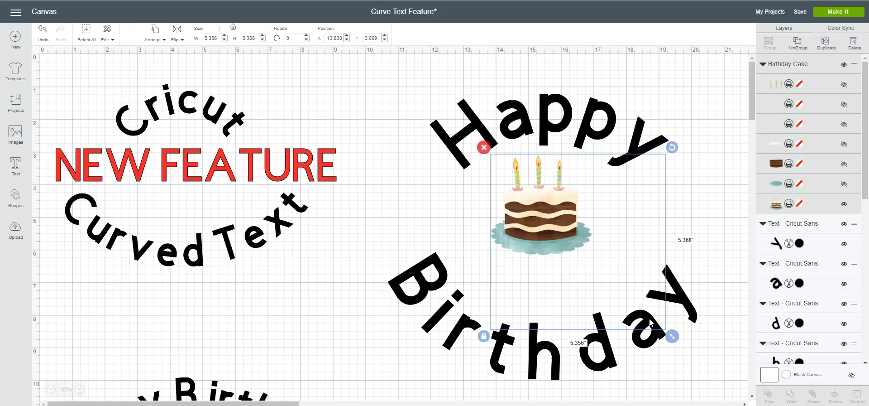
pyautogui.moveTo(597, 263); pyautogui.dragTo(577, 256)
pyautogui.moveTo(651, 330); pyautogui.dragTo(622, 300)
pyautogui.moveTo(553, 260)
pyautogui.mouseDown()
pyautogui.moveTo(566, 257)
pyautogui.moveTo(558, 256)
pyautogui.mouseUp()
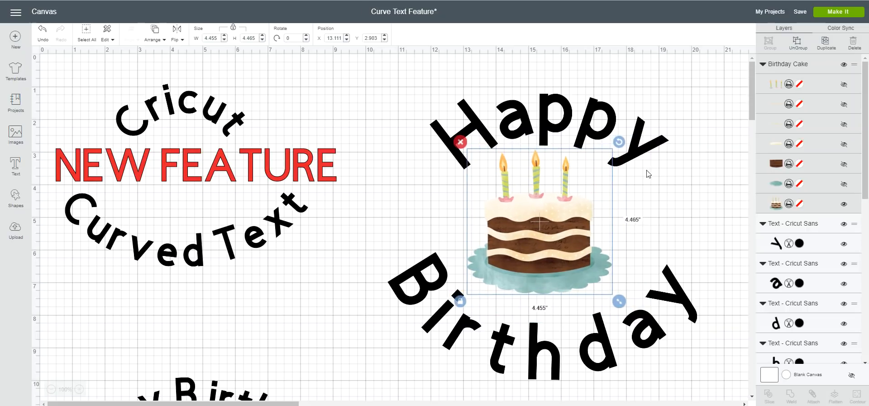
# Recolor the curved "Happy" above the cake to Rose Pink (#E54B75).
pyautogui.click(608, 121)
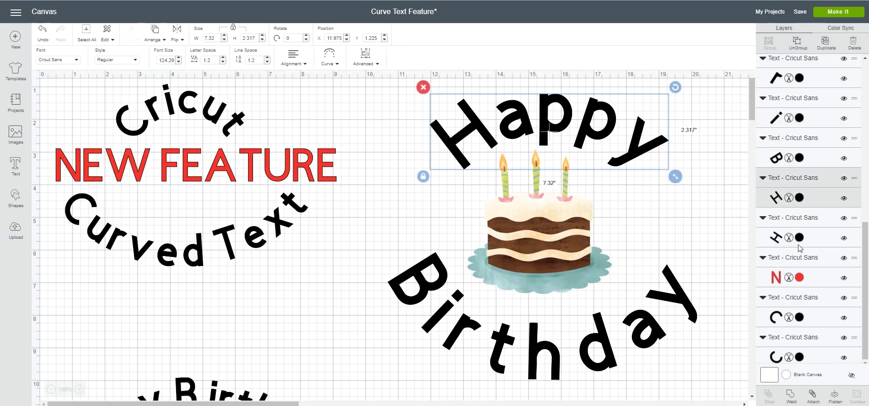
pyautogui.click(799, 198)
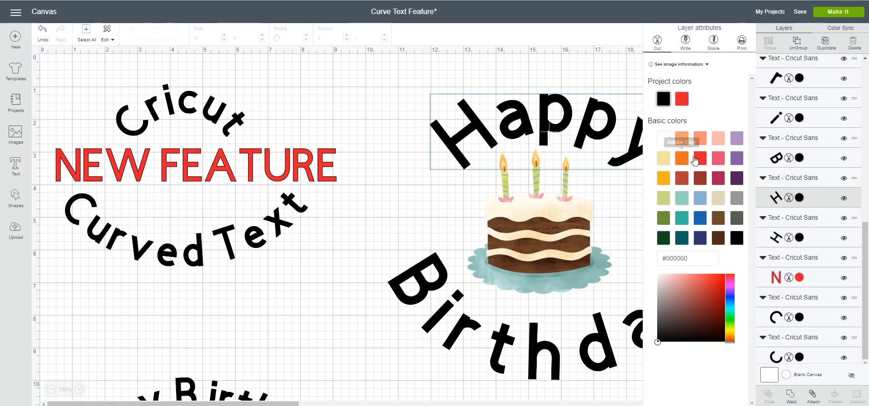
pyautogui.click(718, 158)
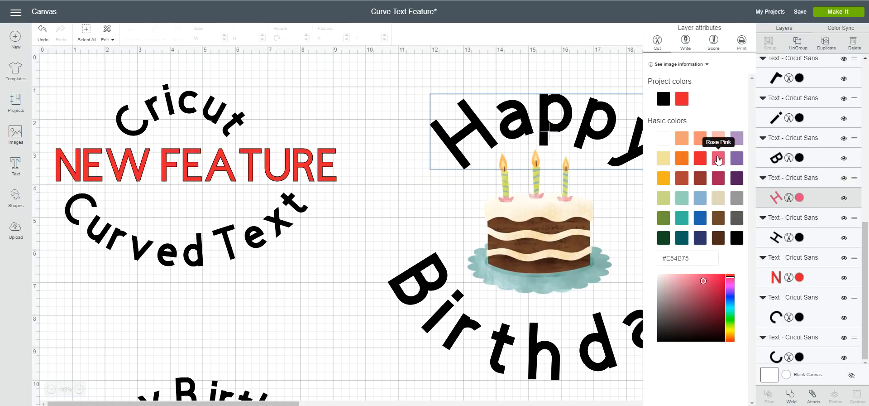
# Recolor the letters "h" and "t" of "Birthday" below the cake to Rose Pink (#E54B75).
pyautogui.click(543, 361)
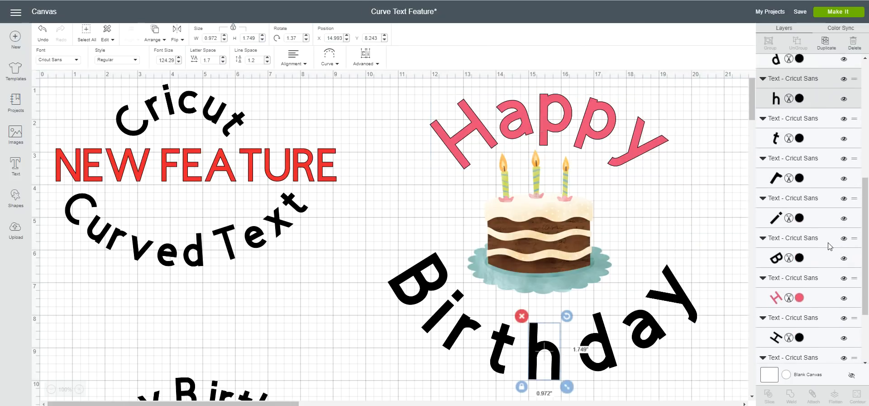
pyautogui.click(799, 98)
pyautogui.click(702, 103)
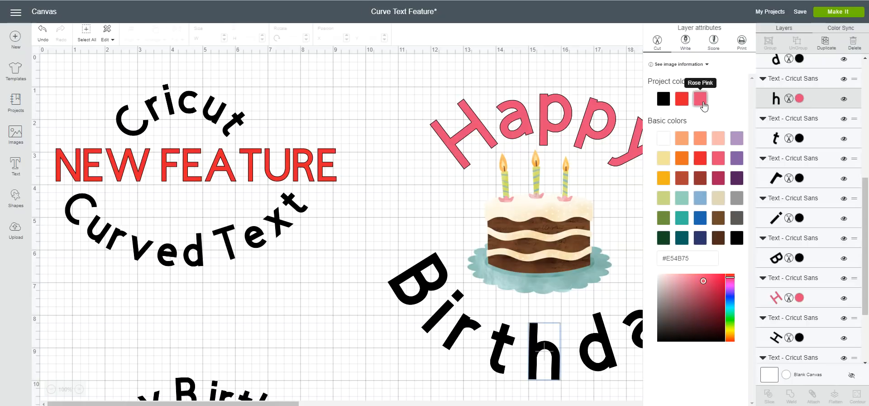
pyautogui.click(702, 102)
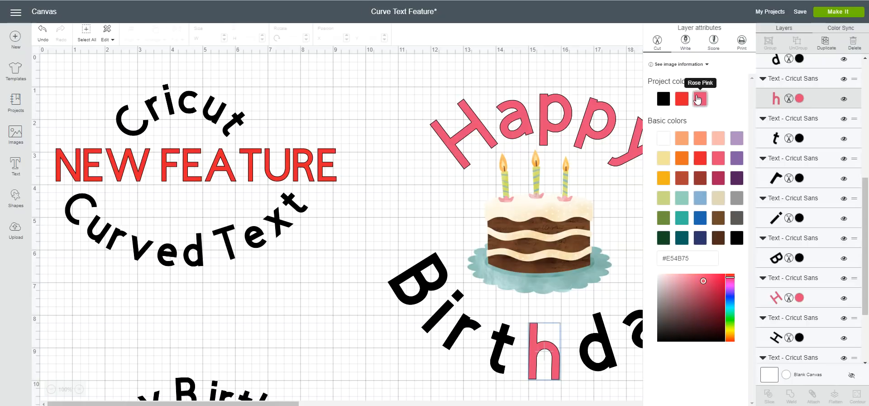
pyautogui.click(777, 140)
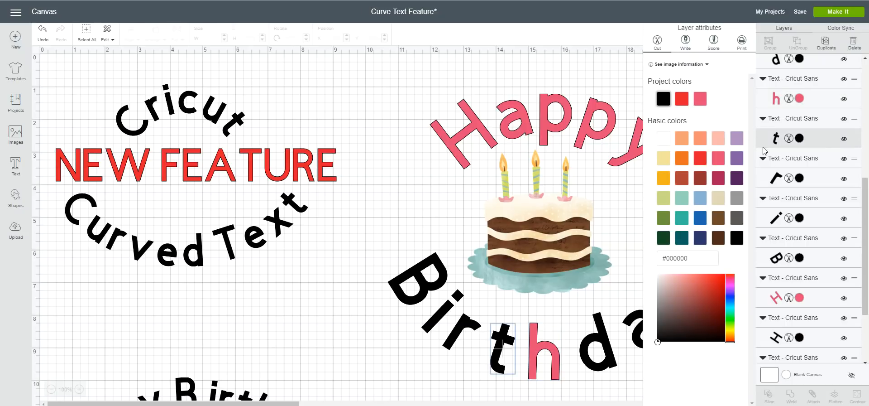
pyautogui.click(700, 99)
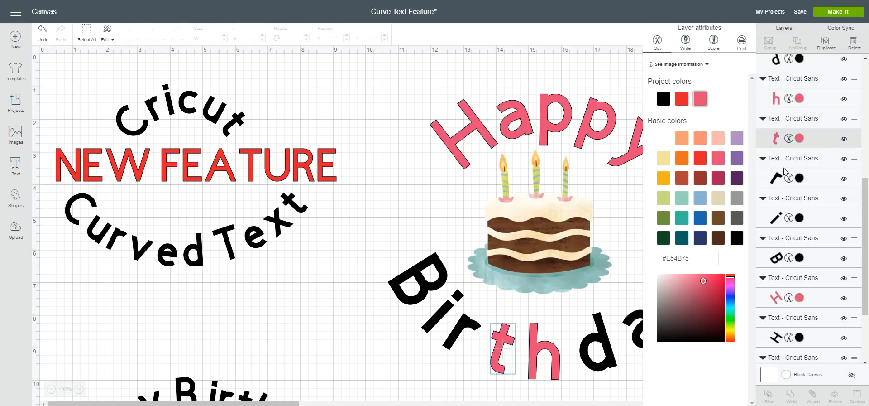
# Recolor the "r", "i" and "B" of "Birthday" to the project's Rose Pink (#E54B75).
pyautogui.click(778, 180)
pyautogui.click(701, 98)
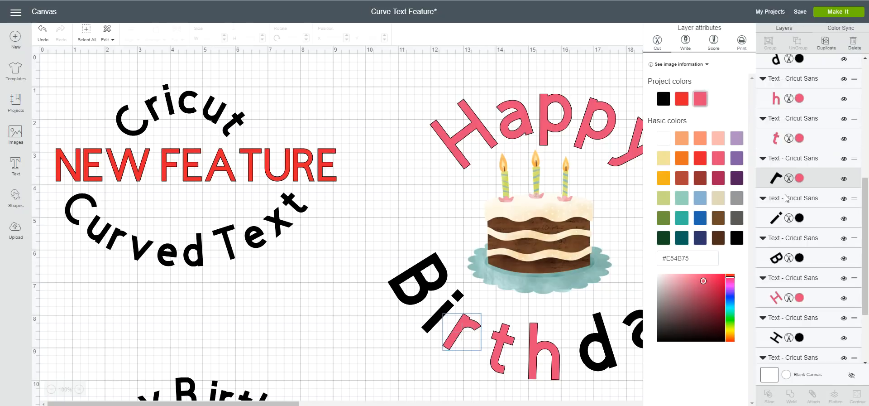
pyautogui.click(781, 217)
pyautogui.click(700, 98)
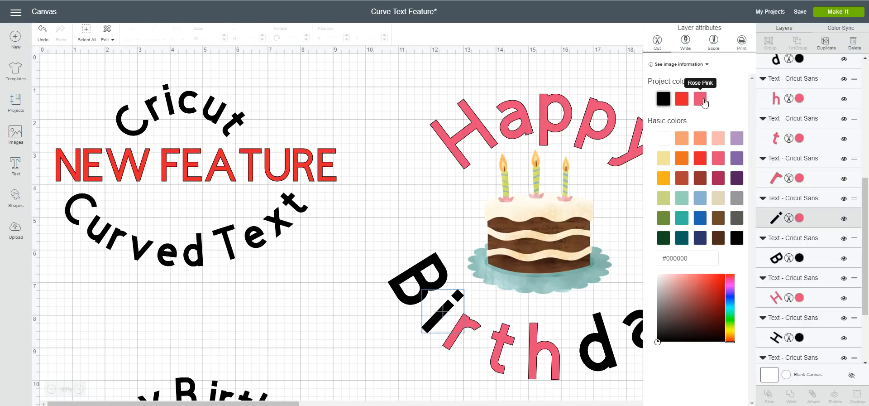
pyautogui.click(781, 262)
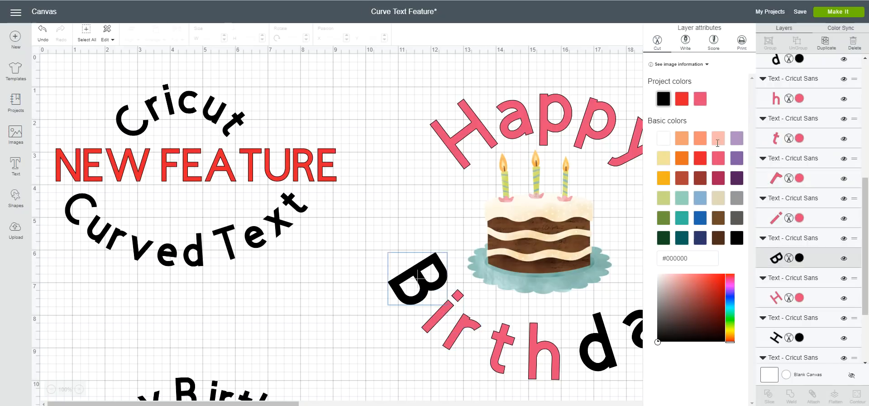
pyautogui.click(700, 98)
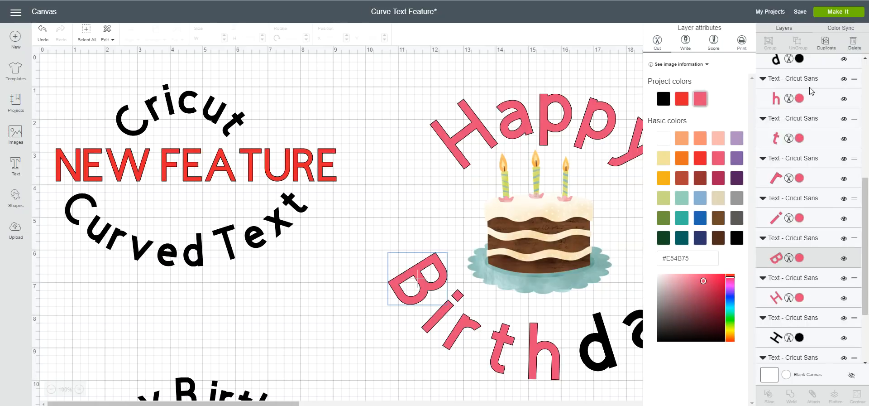
# Recolor the remaining letters "d", "a" and "y" of "Birthday" to Rose Pink.
pyautogui.scroll(2, 810, 97)
pyautogui.click(776, 153)
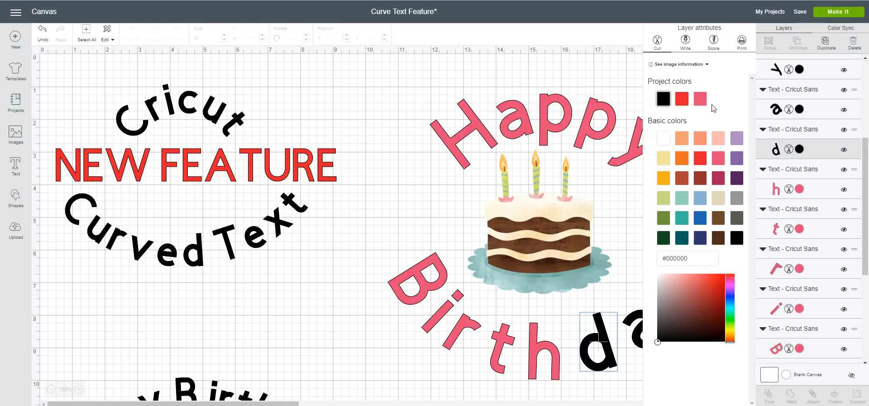
pyautogui.click(699, 99)
pyautogui.click(776, 110)
pyautogui.click(700, 99)
pyautogui.click(780, 70)
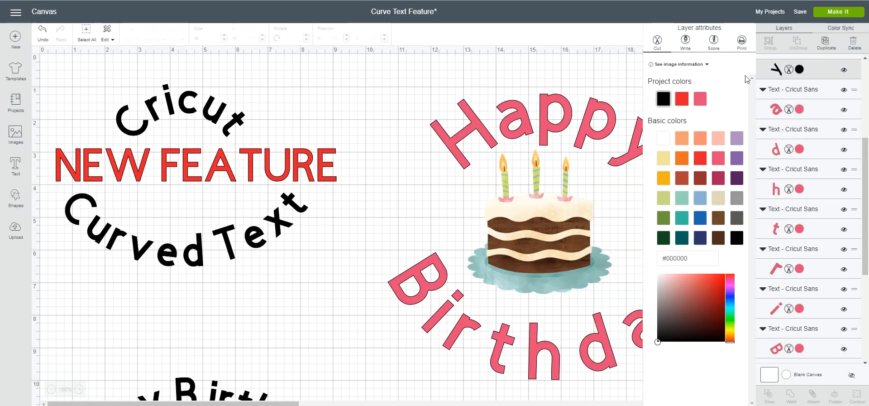
pyautogui.click(700, 98)
pyautogui.click(375, 248)
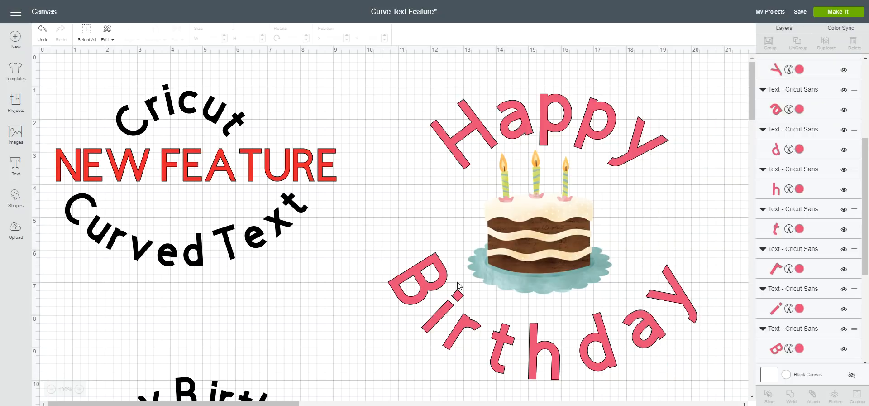
# Flatten the pink "Happy", the cake and all the "Birthday" letters into a single printable layer.
pyautogui.moveTo(387, 73); pyautogui.dragTo(701, 393)
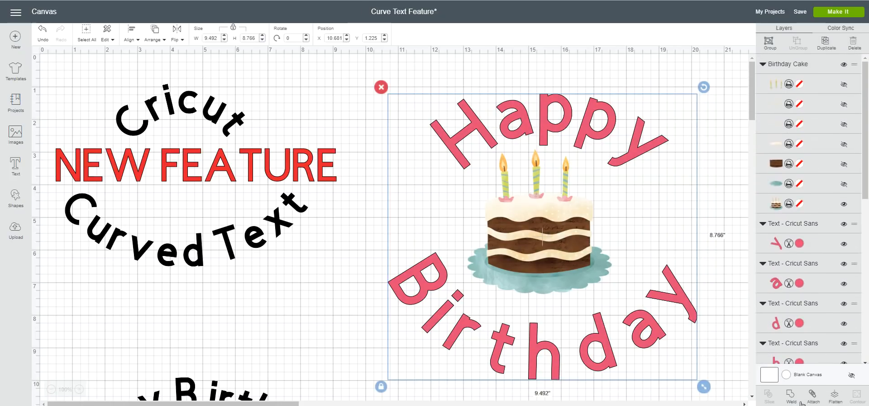
pyautogui.click(835, 398)
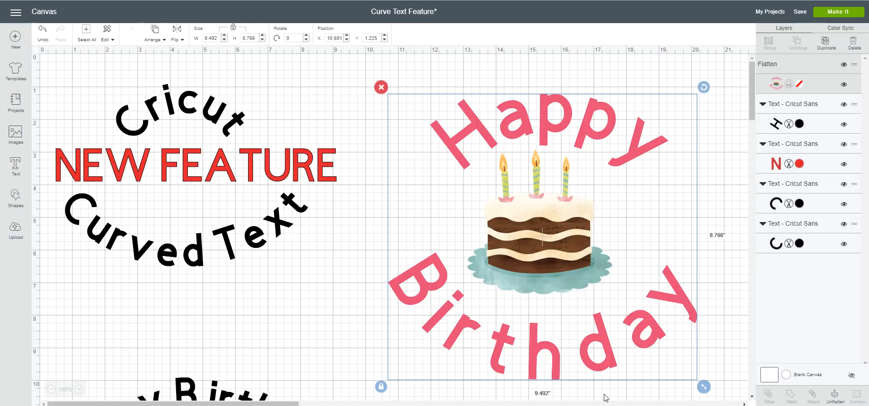
pyautogui.click(329, 280)
pyautogui.scroll(-5, 329, 279)
pyautogui.scroll(4, 446, 268)
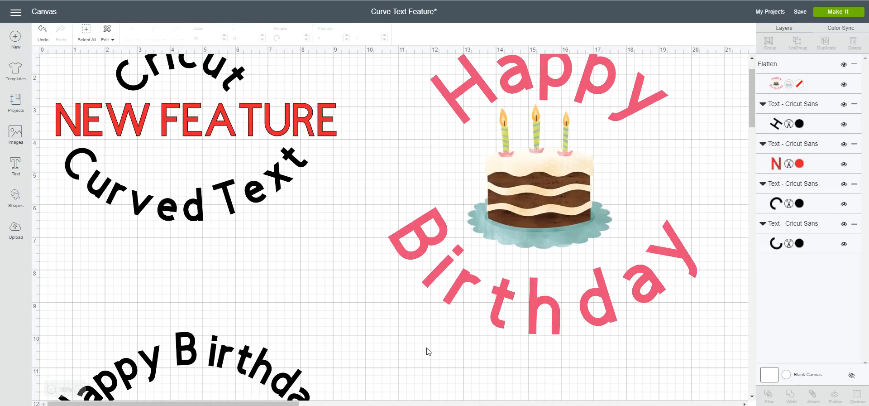
pyautogui.scroll(1, 381, 226)
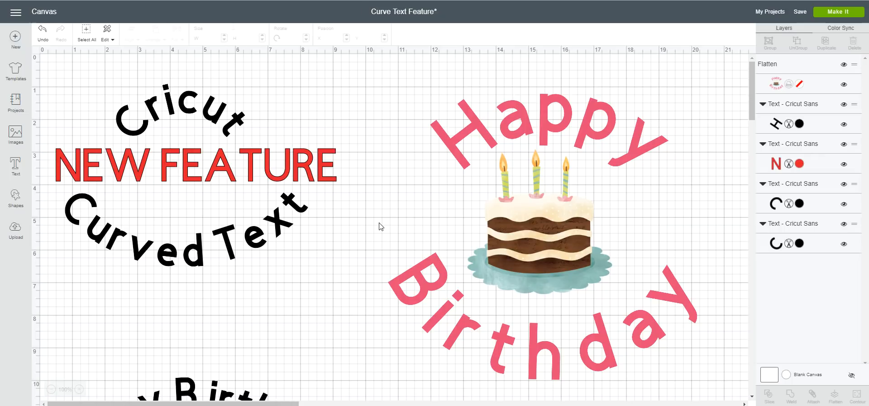
pyautogui.click(217, 253)
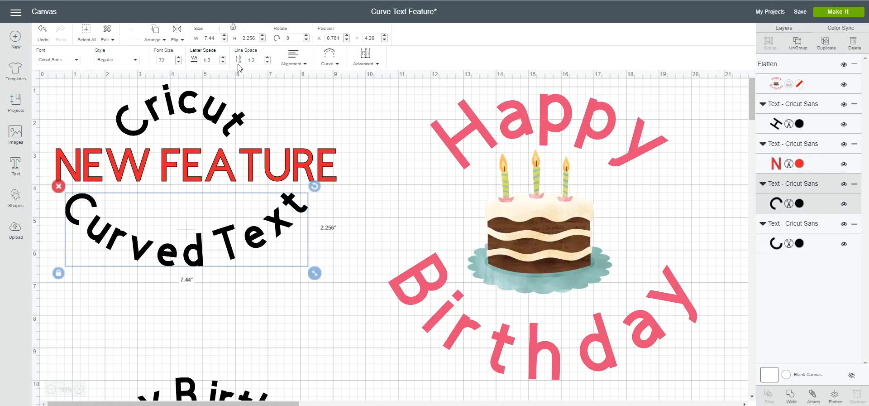
pyautogui.click(340, 117)
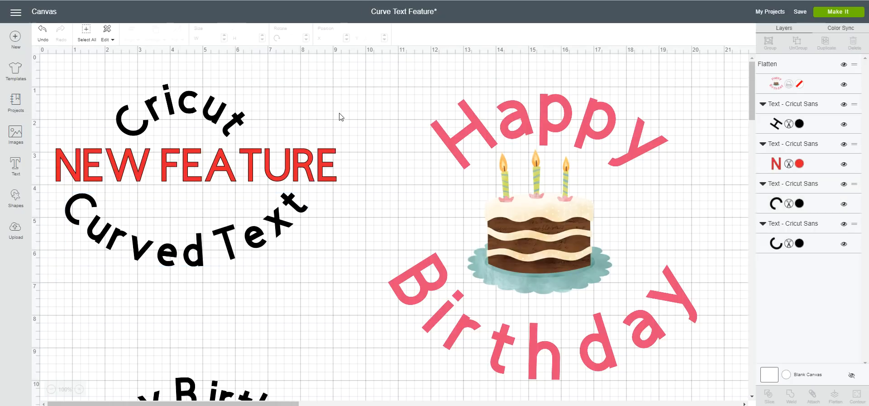